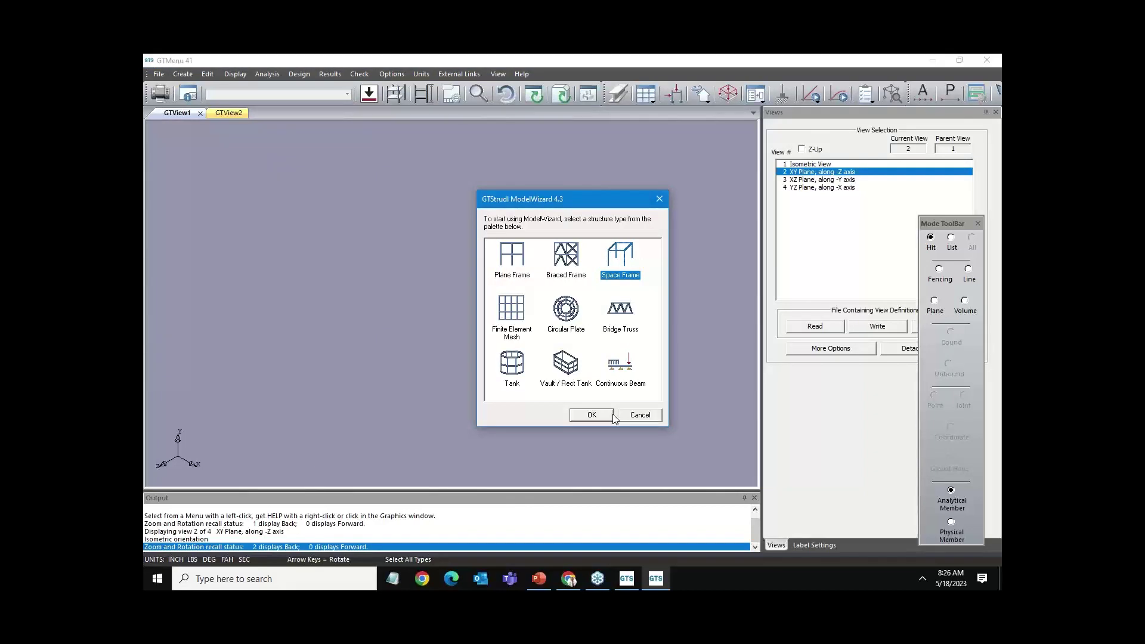
# Define a space frame in feet and kips with 5 floors of 12 feet, 3 x-direction bays and 4 z-direction bays of 10 feet.
pyautogui.click(611, 414)
pyautogui.click(276, 247)
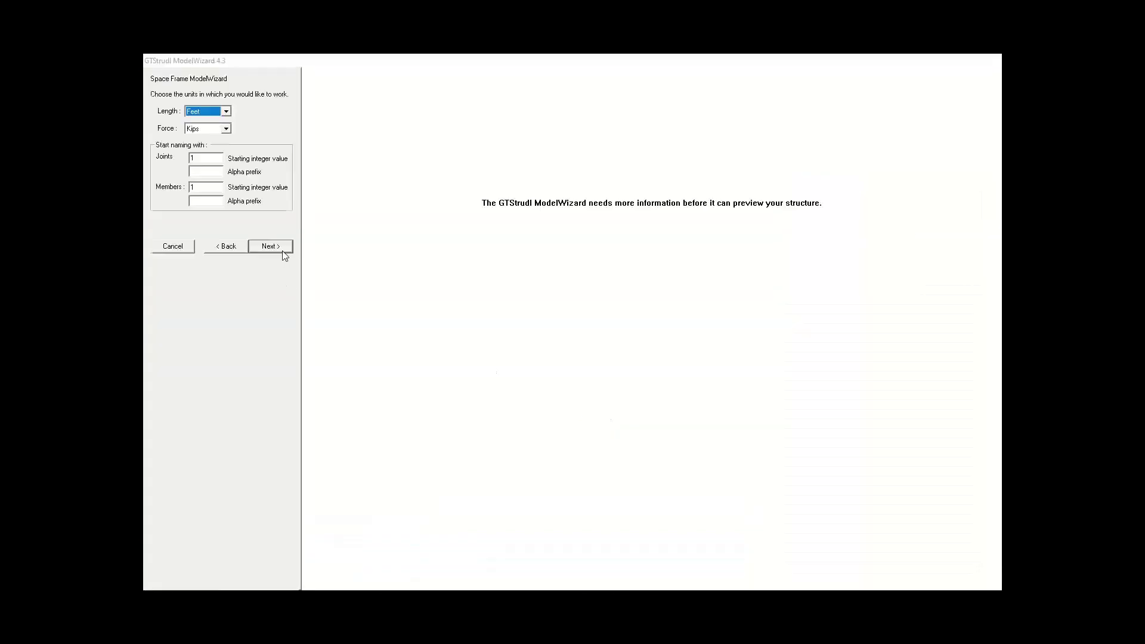
pyautogui.click(271, 246)
pyautogui.click(270, 246)
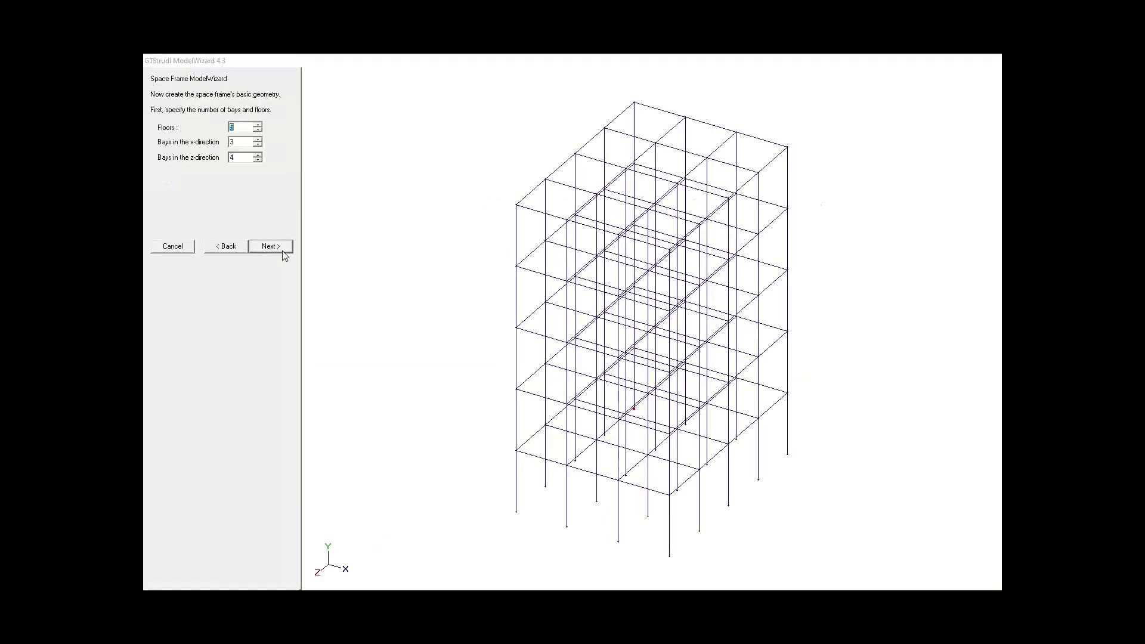
pyautogui.click(283, 251)
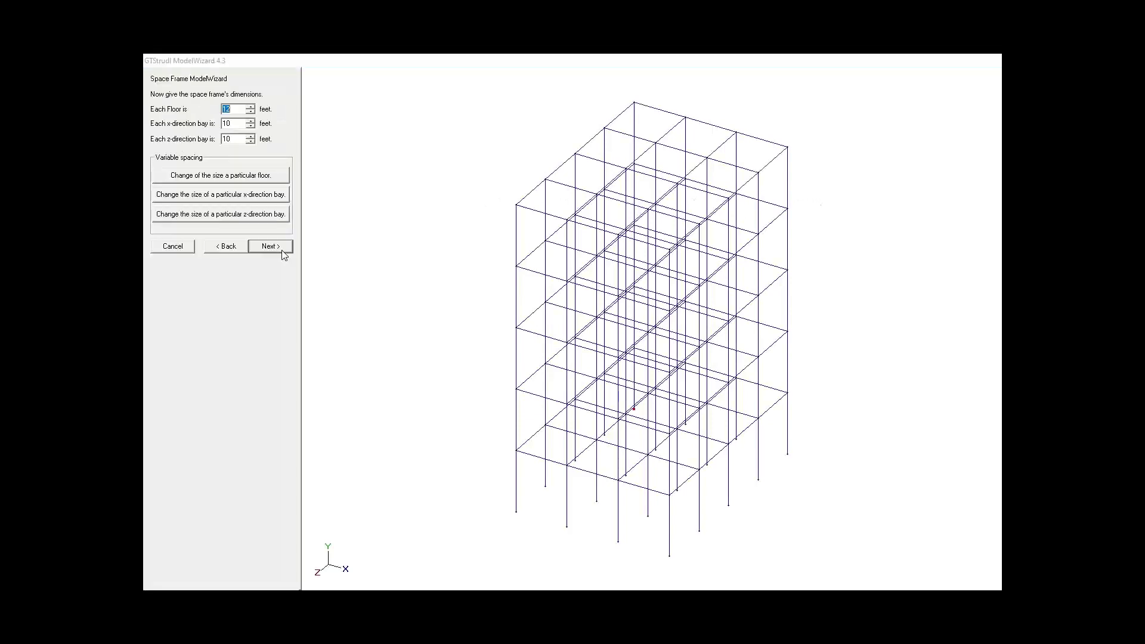
pyautogui.click(283, 251)
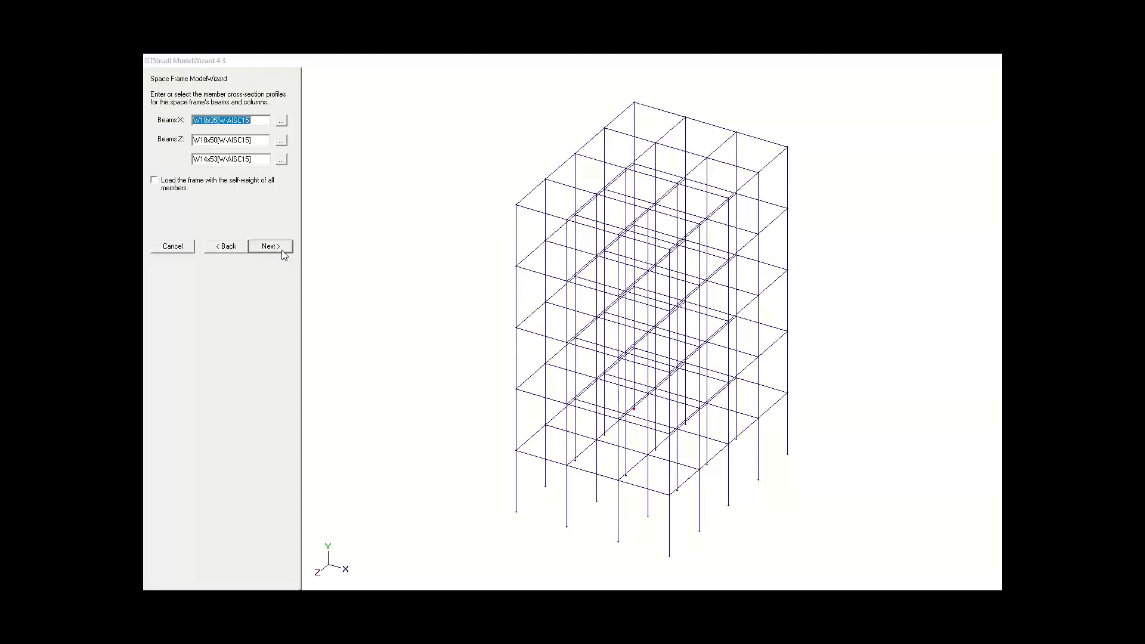
# Keep the W18x35, W18x50 and W14x53 profiles without uniform loads, generate the frame and display its members as solid sections.
pyautogui.click(283, 251)
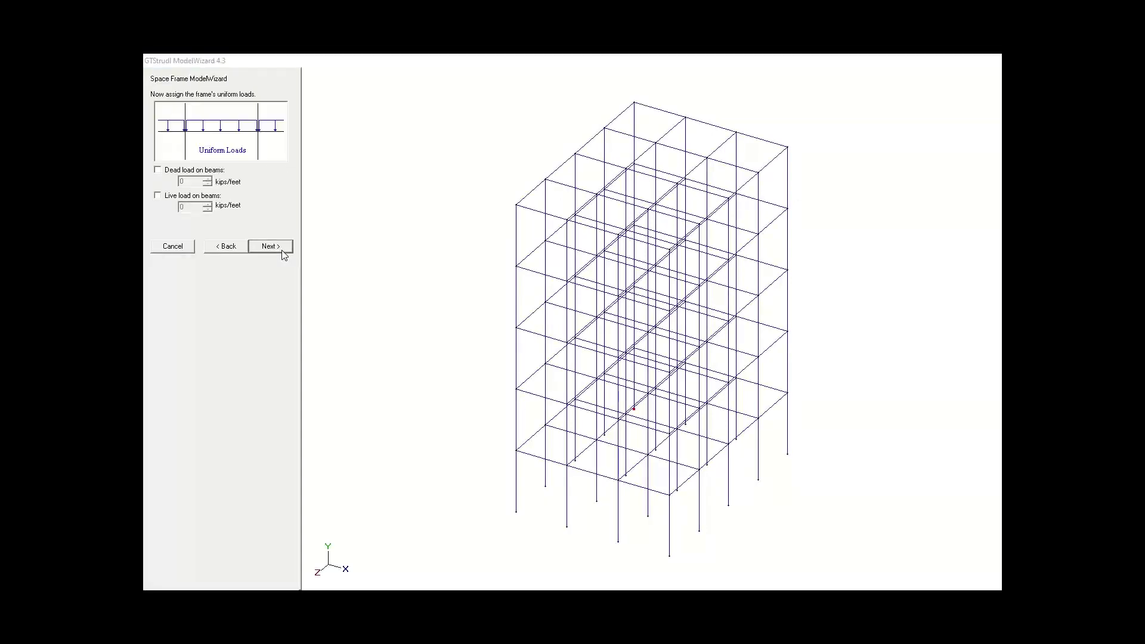
pyautogui.click(283, 252)
pyautogui.click(283, 252)
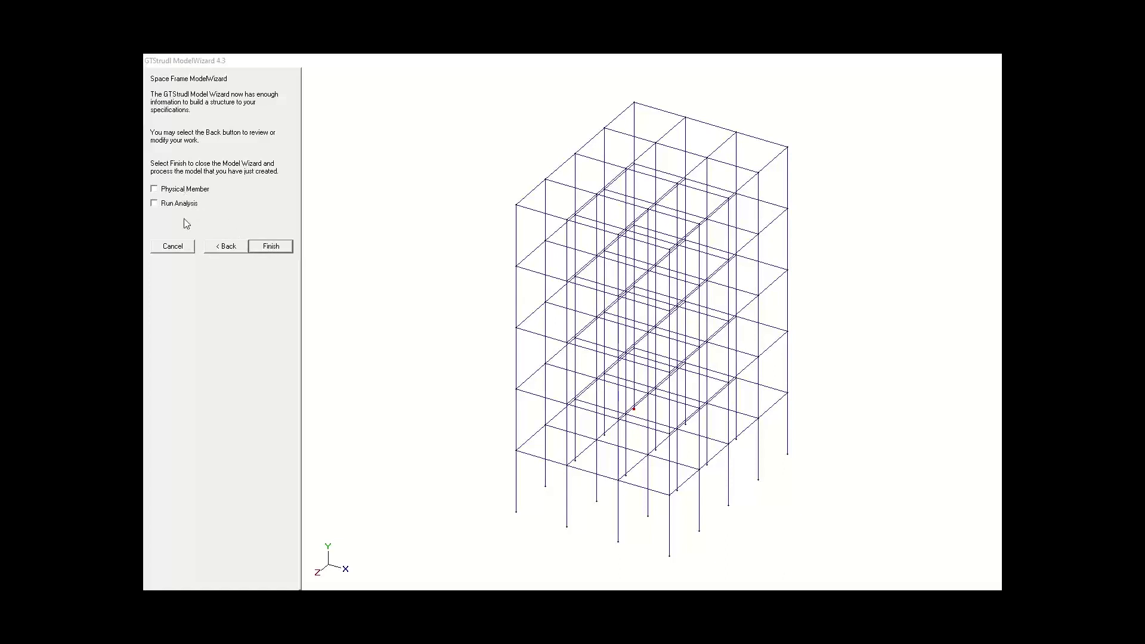
pyautogui.click(281, 249)
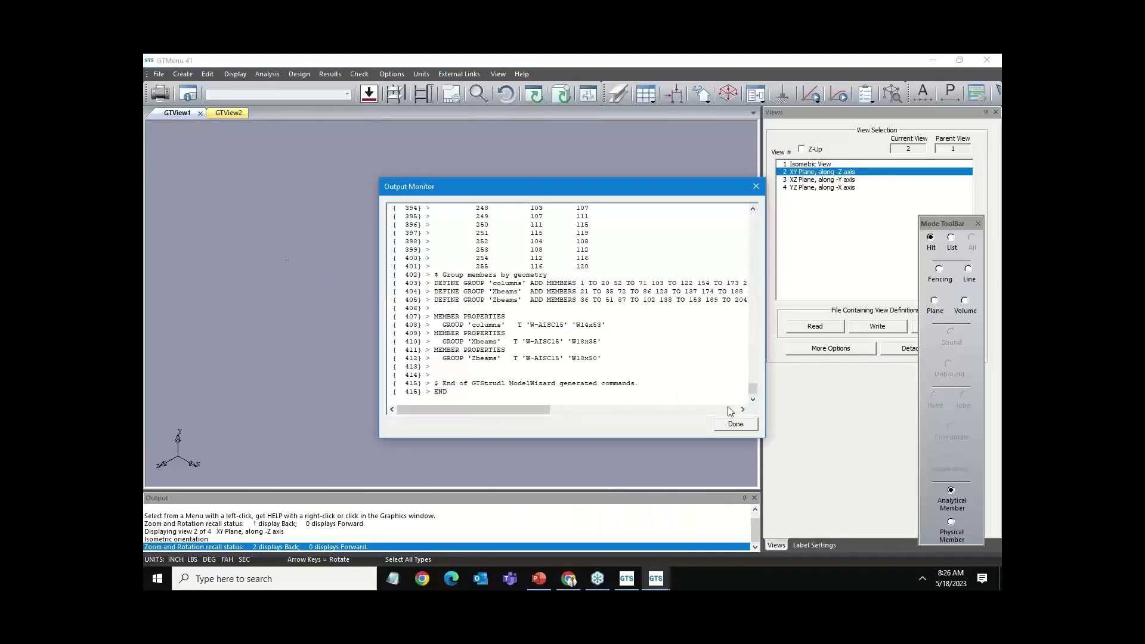
pyautogui.click(733, 424)
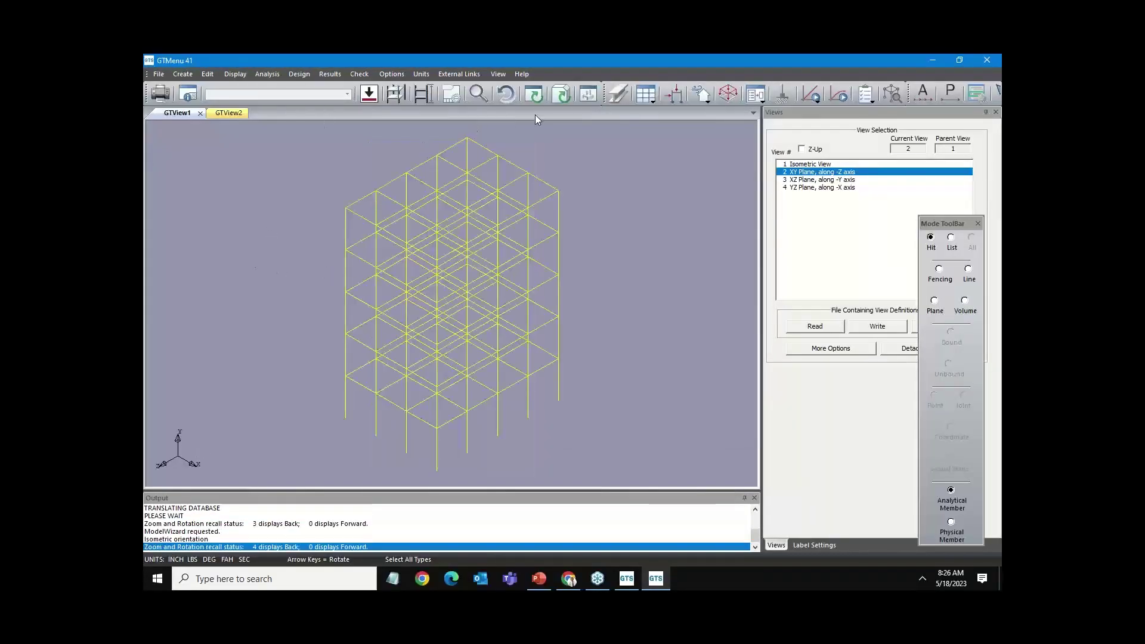
pyautogui.click(560, 94)
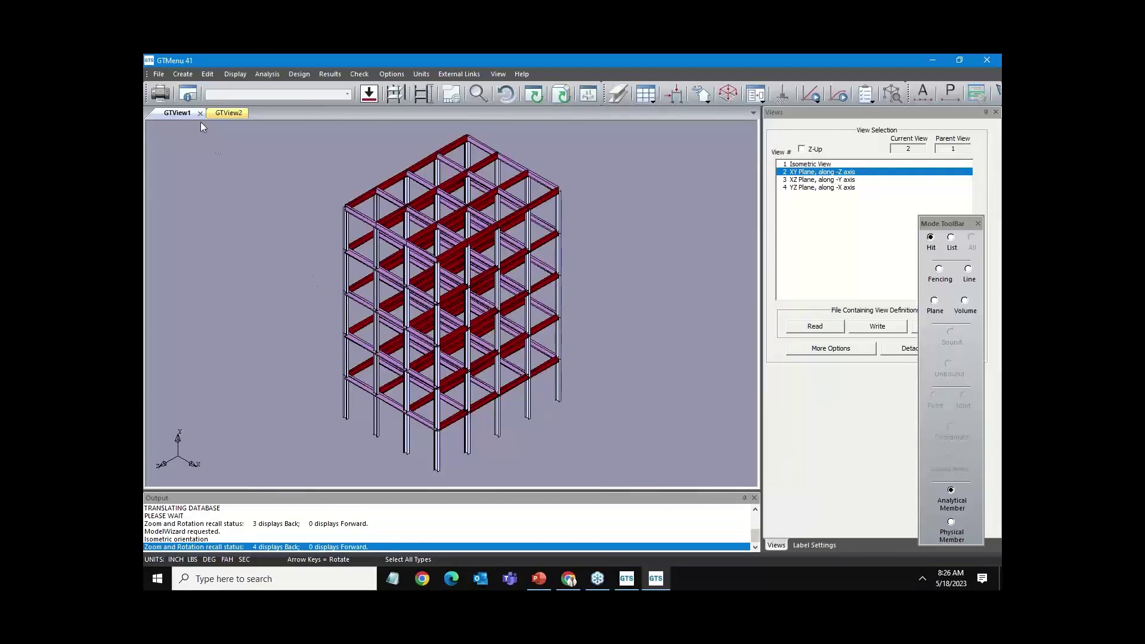
# Start an ASCE 7-16 wind load for an open structure with wind load ID 1 and a design wind speed of 140 mph.
pyautogui.click(182, 74)
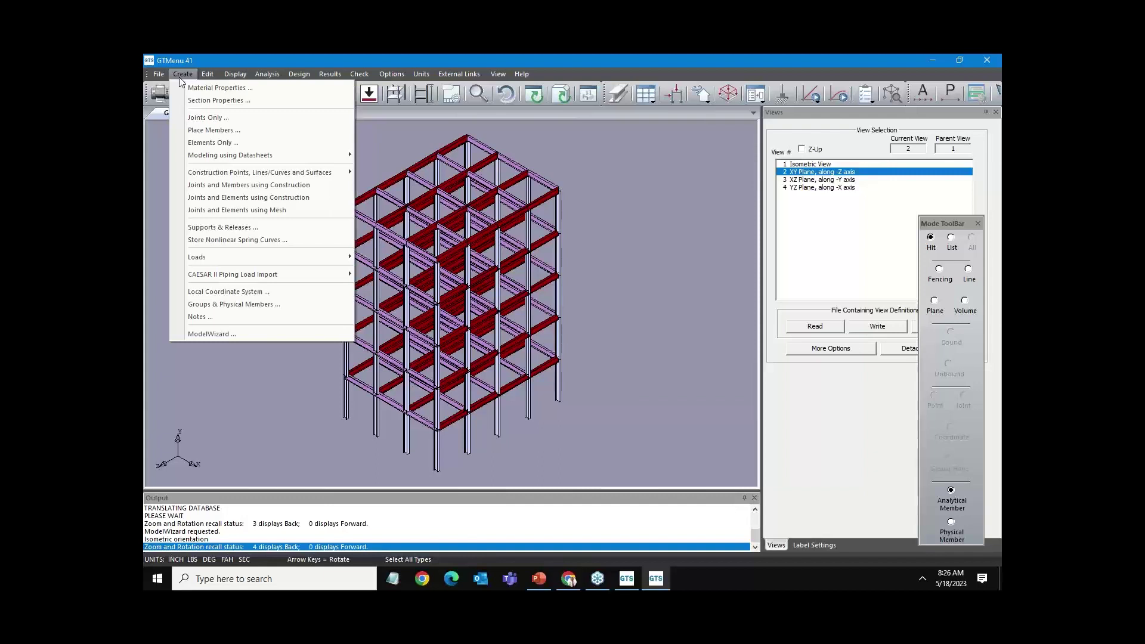
pyautogui.moveTo(216, 262)
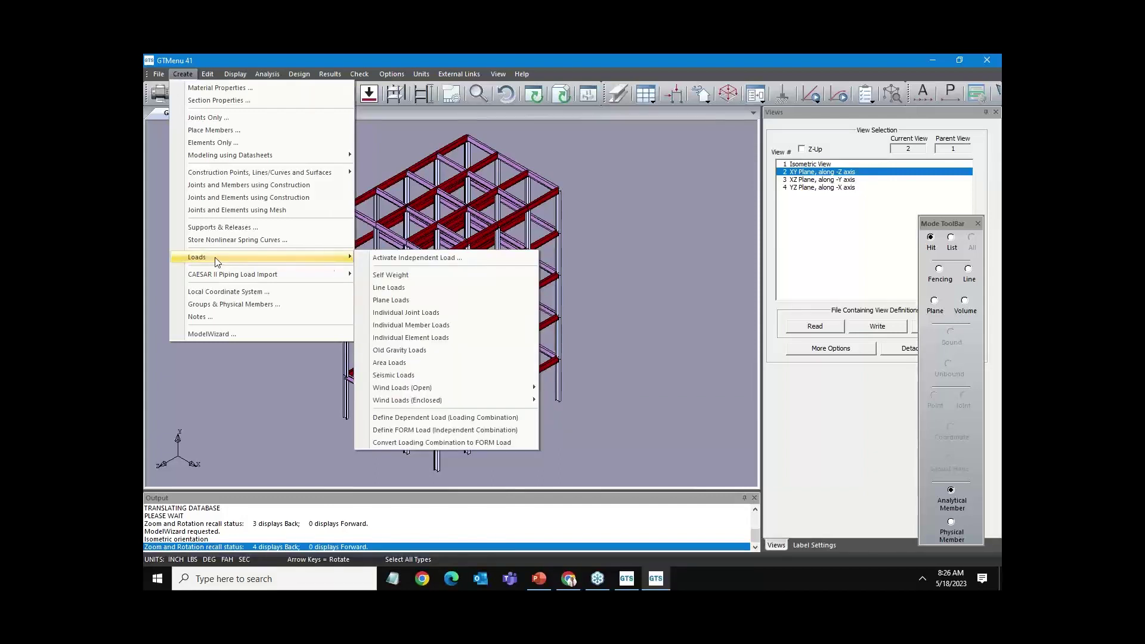
pyautogui.moveTo(524, 388)
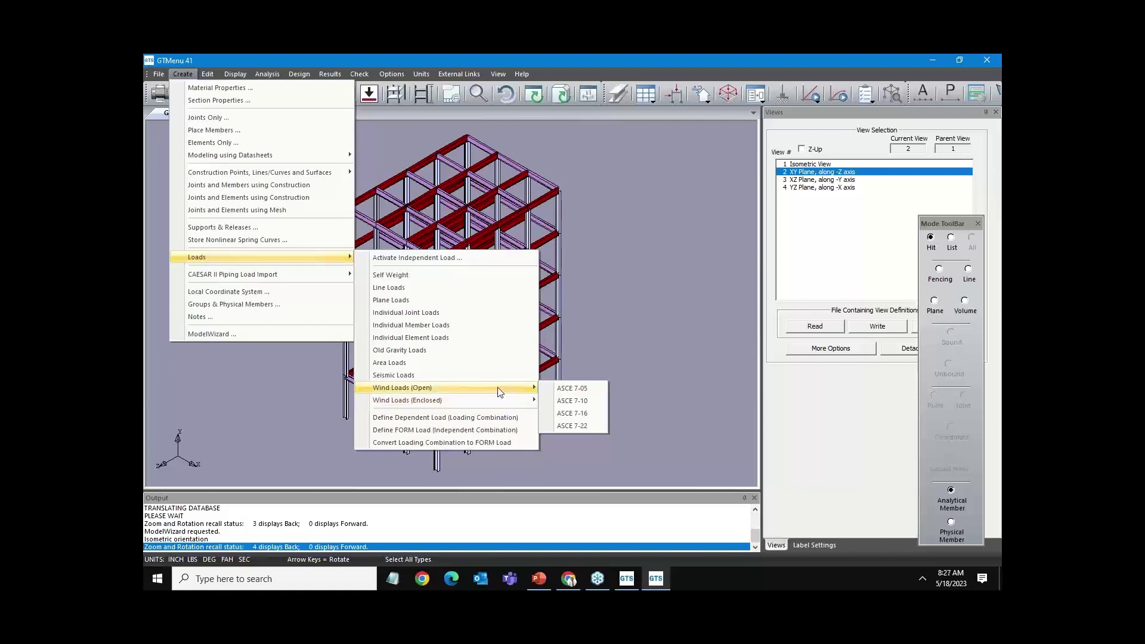
pyautogui.click(599, 418)
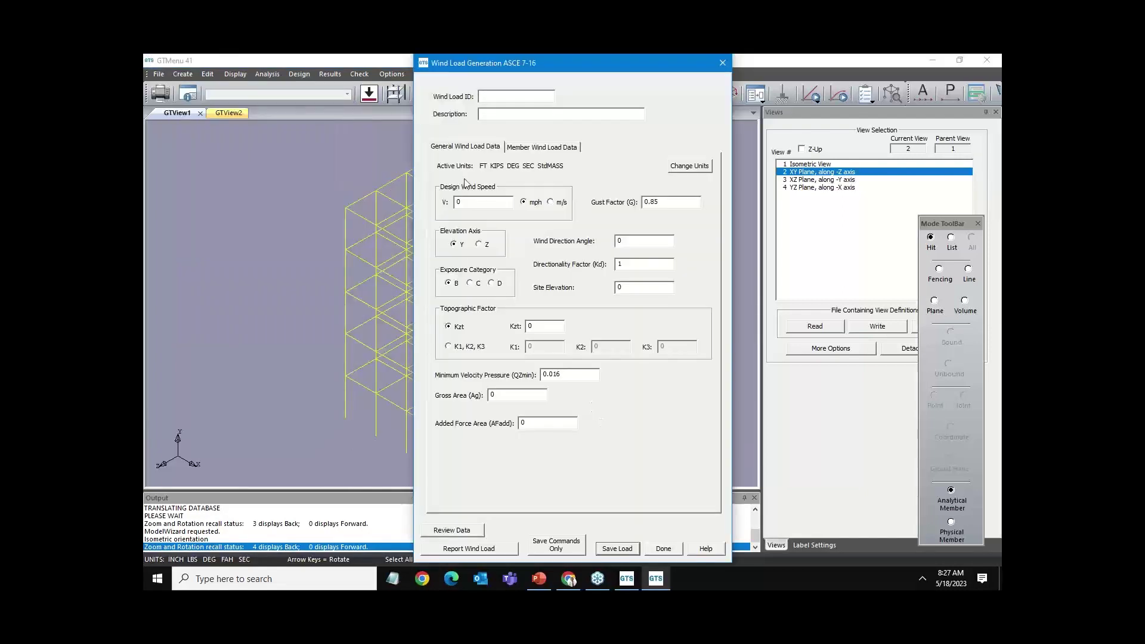
pyautogui.write('1')
pyautogui.click(479, 198)
pyautogui.doubleClick(478, 198)
pyautogui.write('14')
# Set the wind direction angle to 90, the topographic factor Kzt to 1 and the gross area to 1800.
pyautogui.doubleClick(649, 242)
pyautogui.doubleClick(531, 326)
pyautogui.write('1')
pyautogui.doubleClick(512, 396)
pyautogui.write('180')
# Add member wind load data for the Existing members as Industrial Frame with a CDg of 1.4.
pyautogui.click(529, 149)
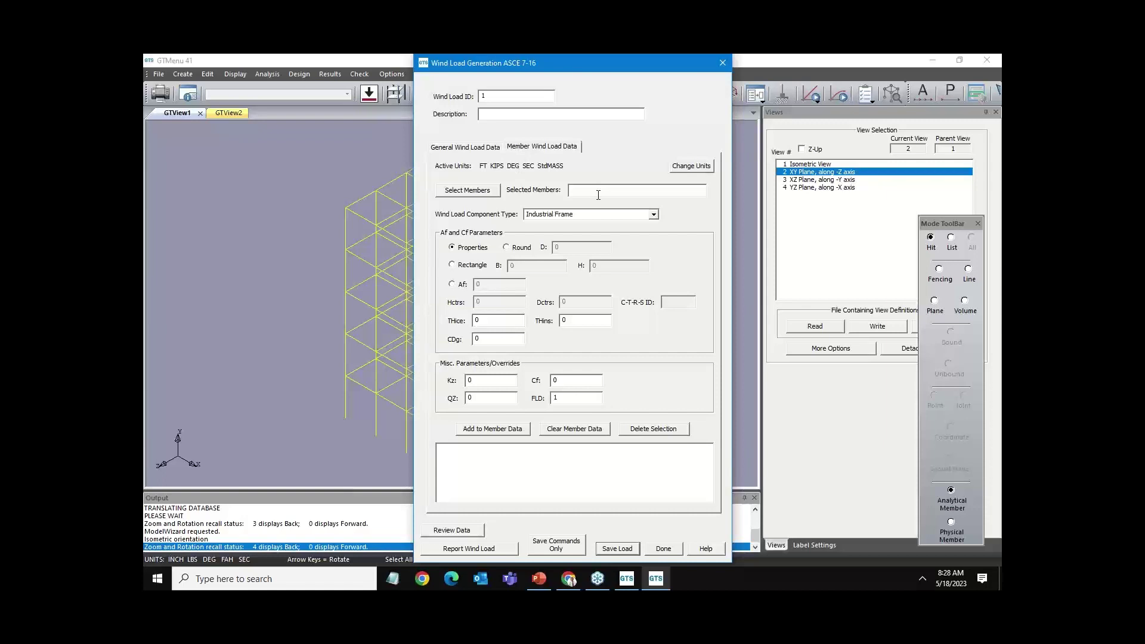
pyautogui.click(654, 215)
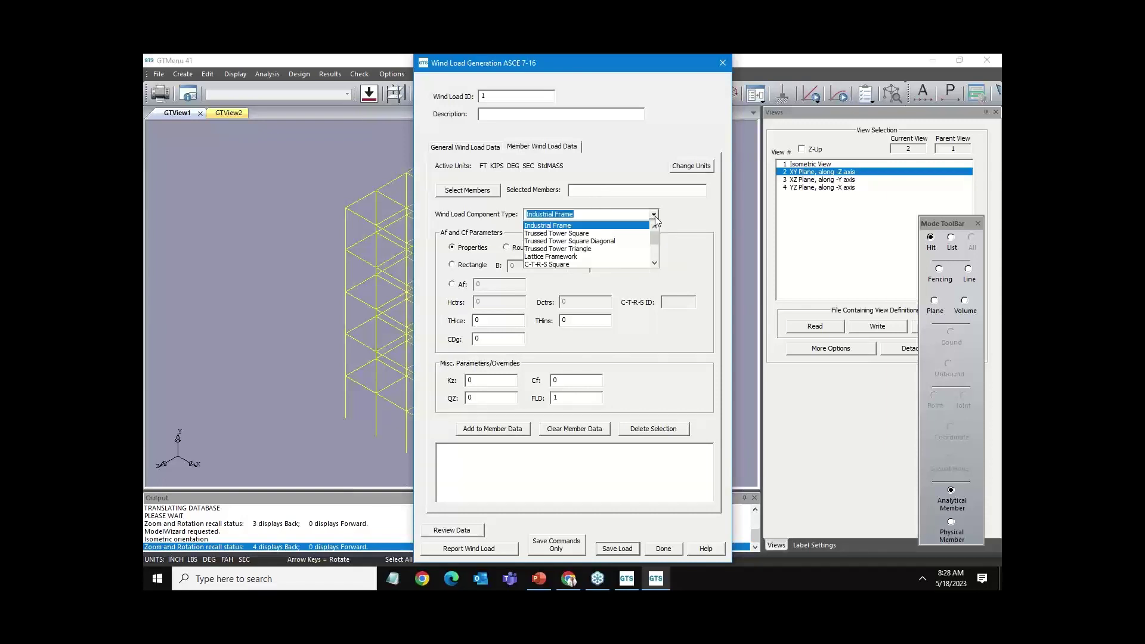
pyautogui.click(607, 228)
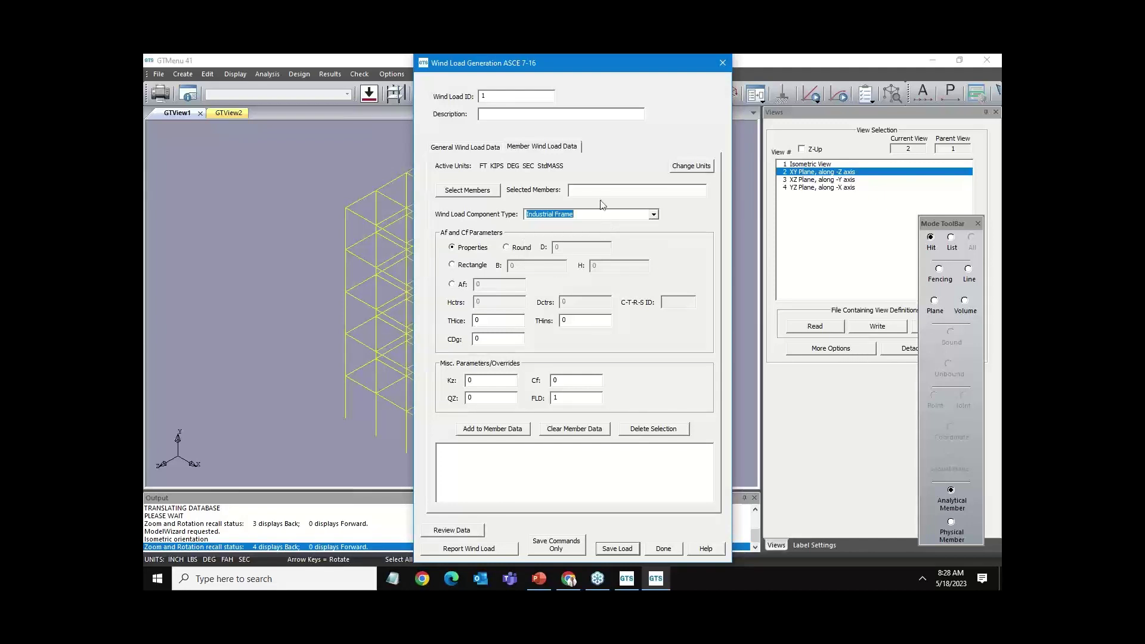
pyautogui.click(601, 197)
pyautogui.write('Existing')
pyautogui.doubleClick(477, 316)
pyautogui.click(506, 341)
pyautogui.moveTo(506, 341); pyautogui.dragTo(464, 341)
pyautogui.write('1.4')
pyautogui.click(555, 382)
pyautogui.click(514, 431)
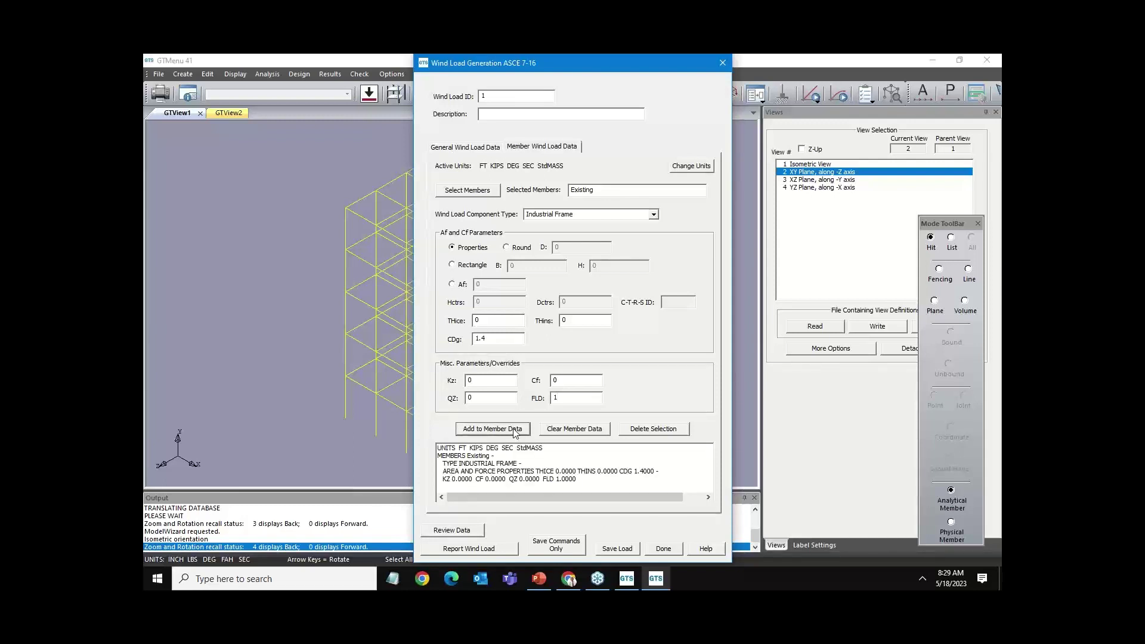
# Review the wind load data summary, save the wind load and close the wind load generation dialog.
pyautogui.click(470, 531)
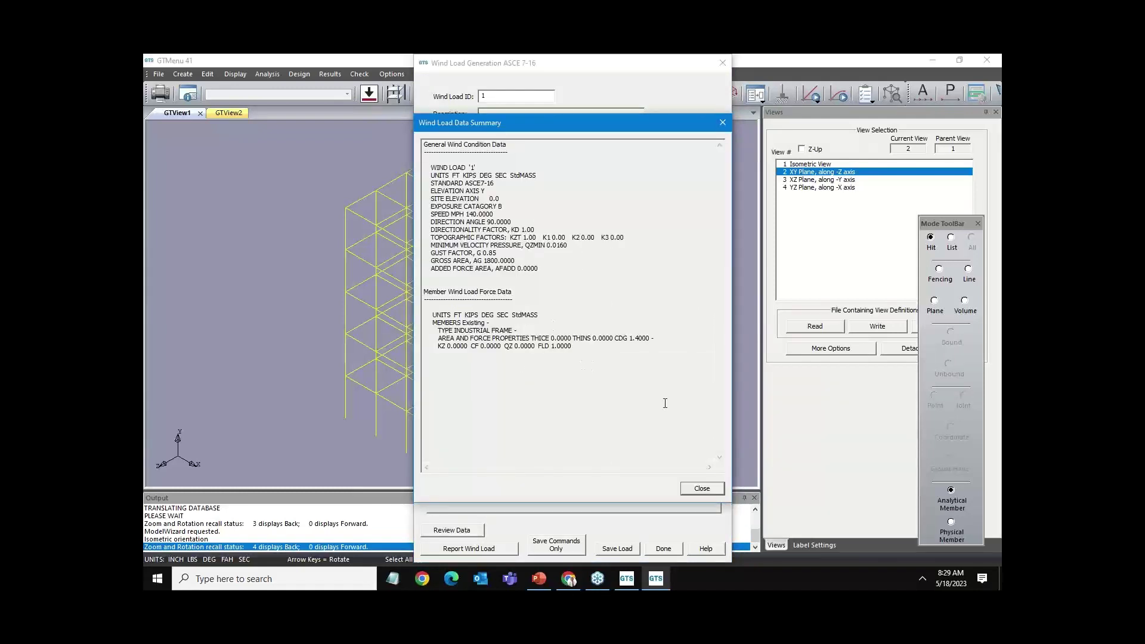
pyautogui.click(695, 488)
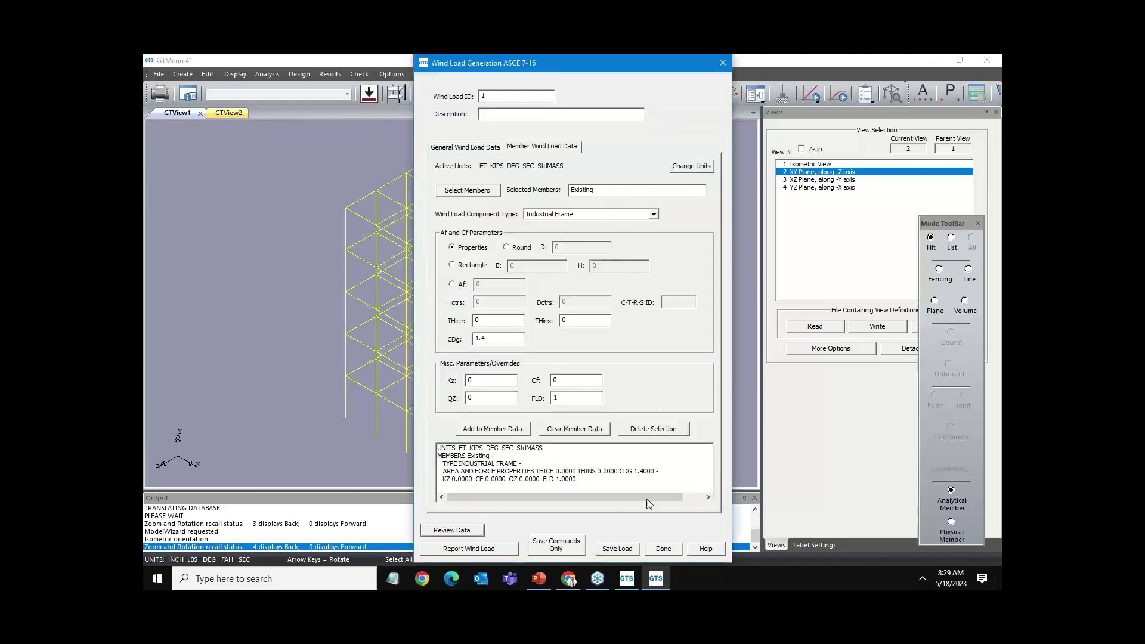
pyautogui.click(620, 549)
pyautogui.click(674, 550)
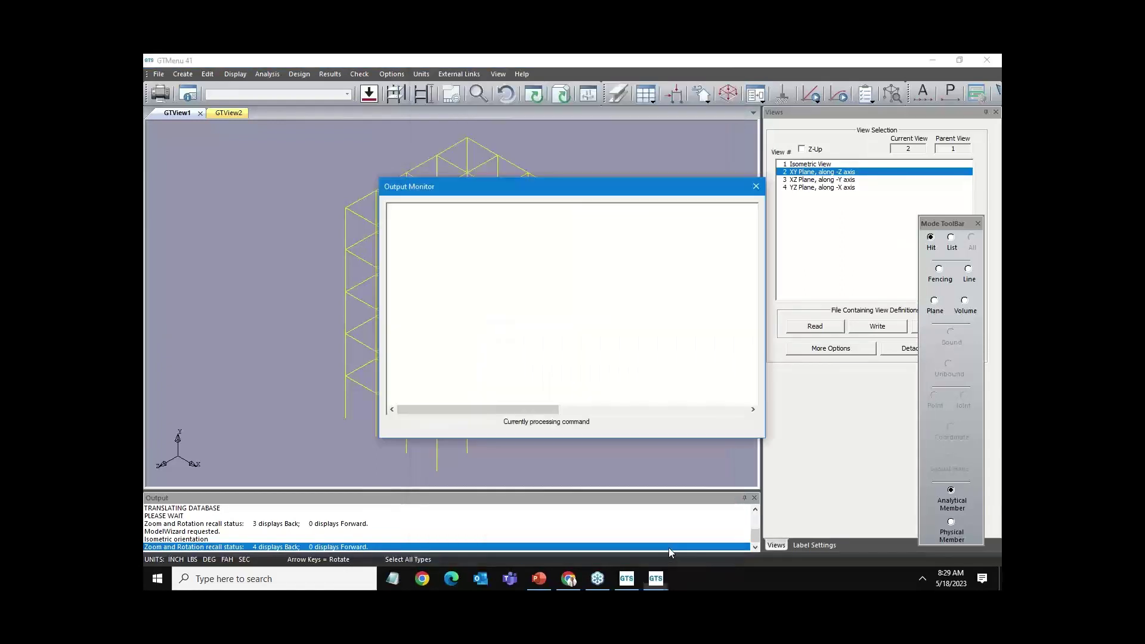
pyautogui.click(735, 424)
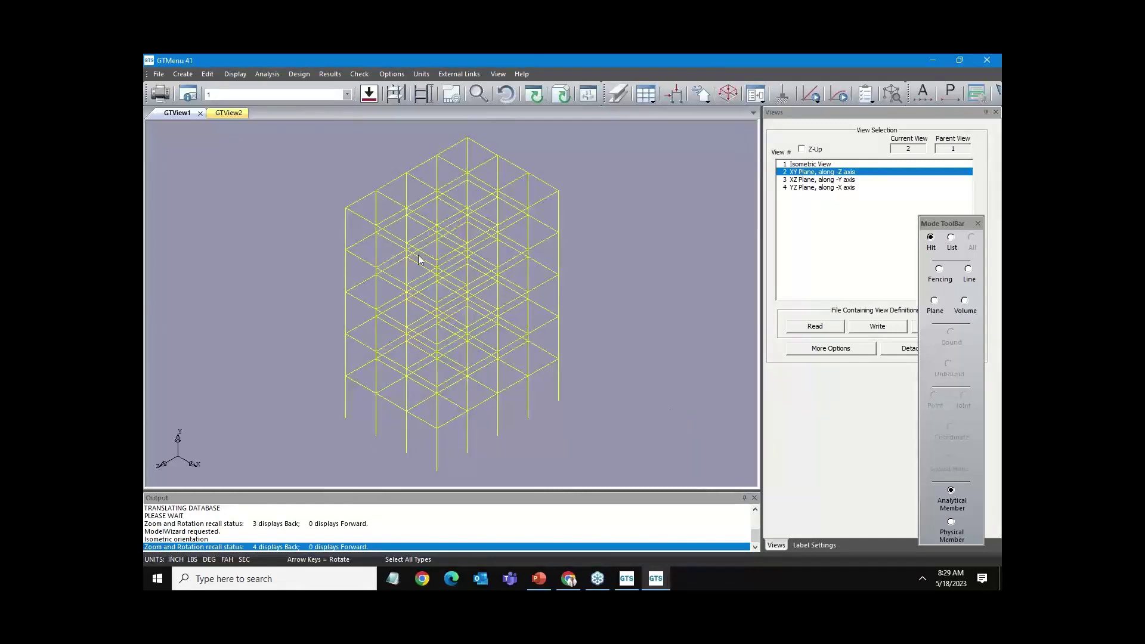
# Draw the load arrows with values for load 1 on the whole frame.
pyautogui.click(368, 94)
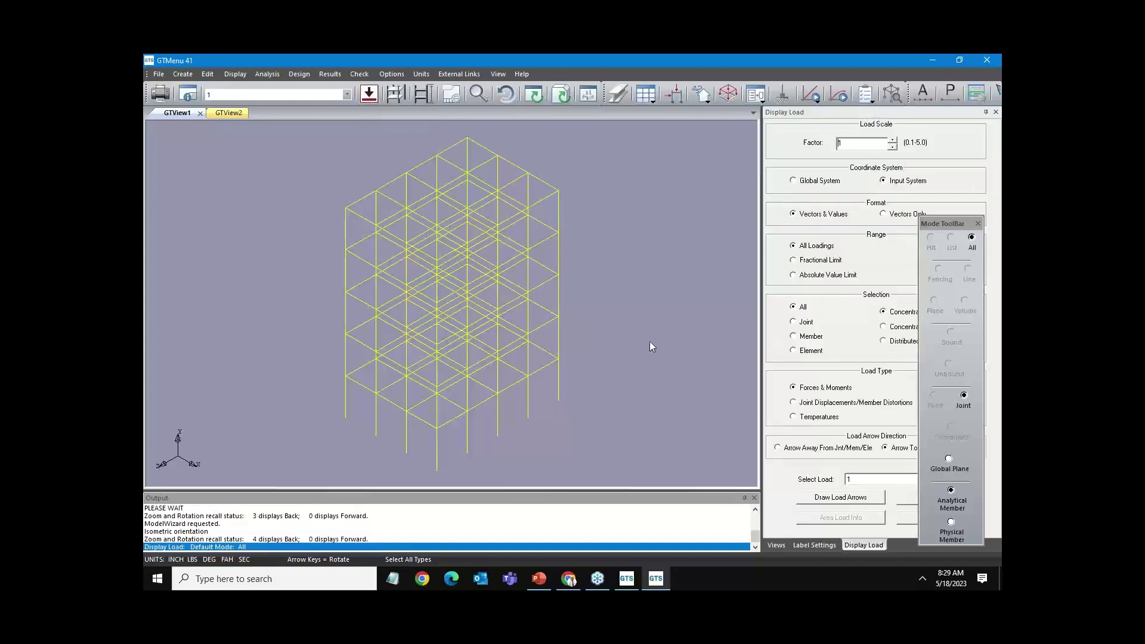
pyautogui.click(823, 499)
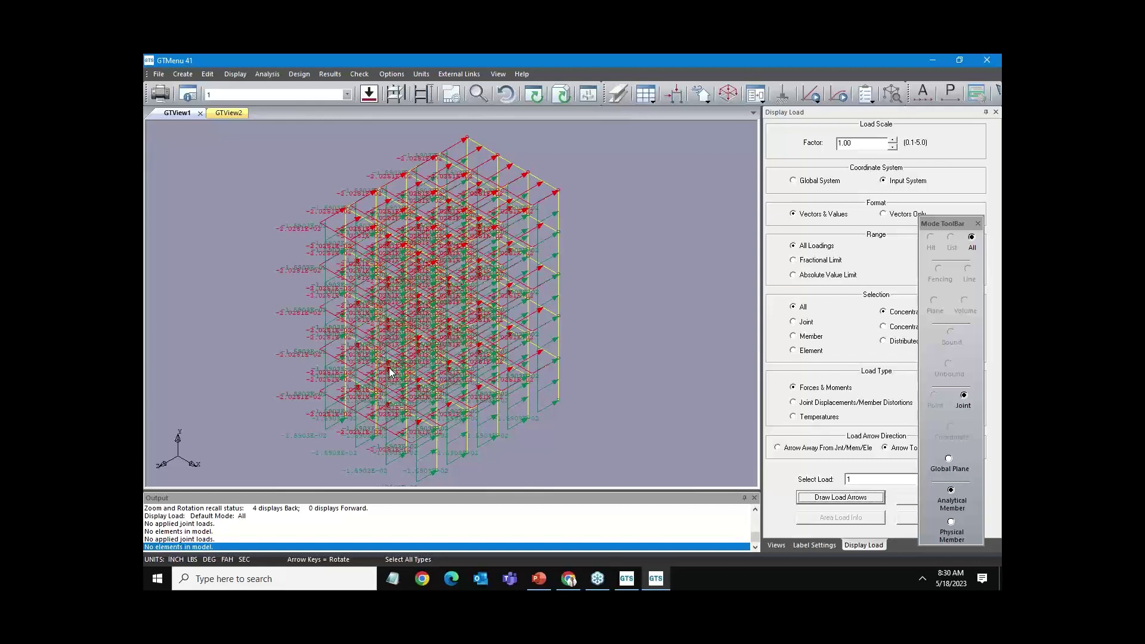
# Generate a GT STRUDL input file of the entire model and save it as Demo.
pyautogui.click(159, 75)
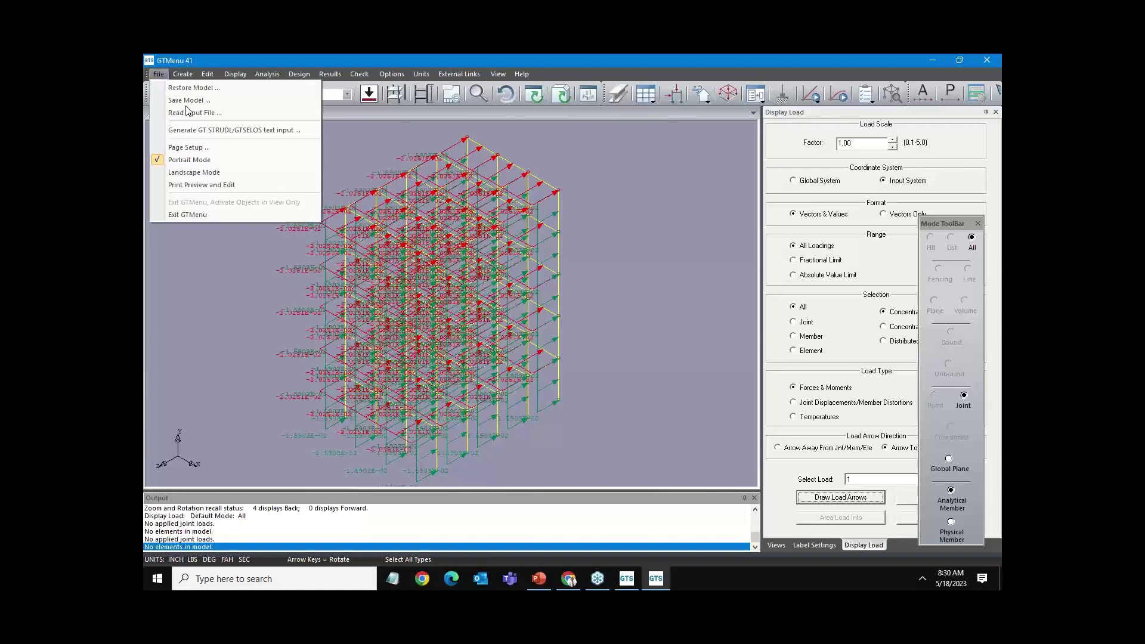
pyautogui.click(206, 130)
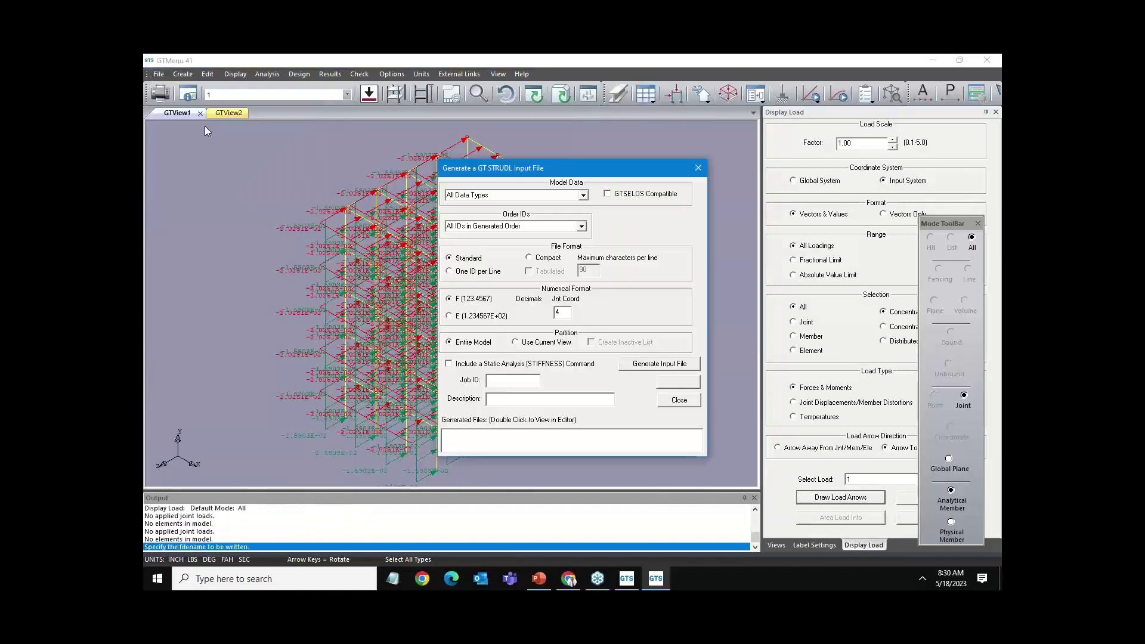
pyautogui.click(636, 365)
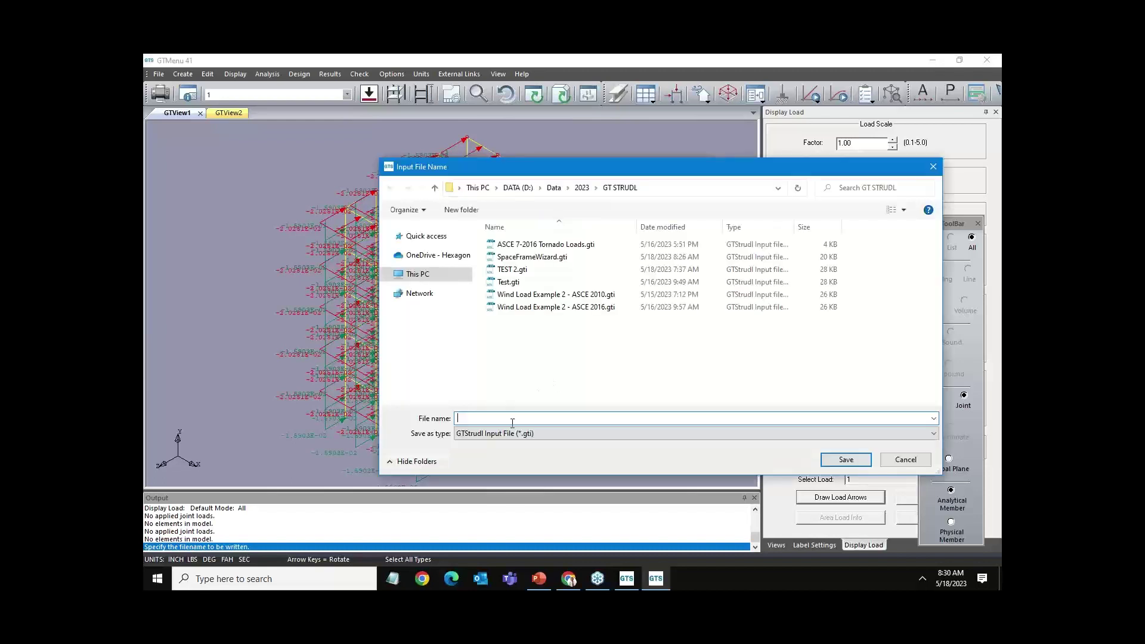
pyautogui.write('D')
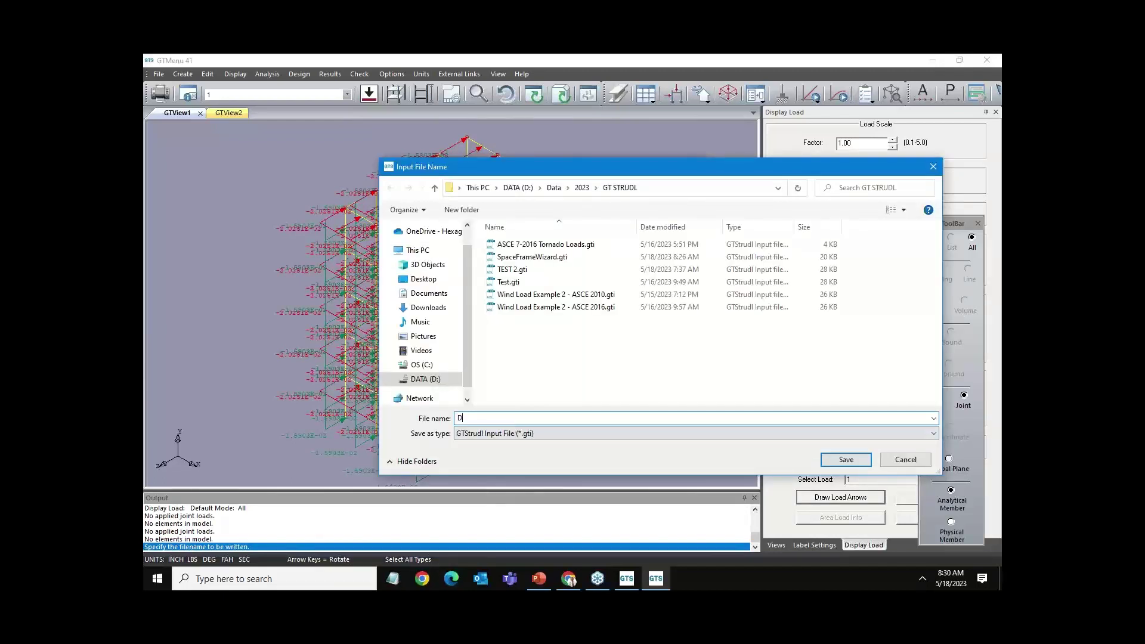
pyautogui.write('emo')
pyautogui.click(846, 459)
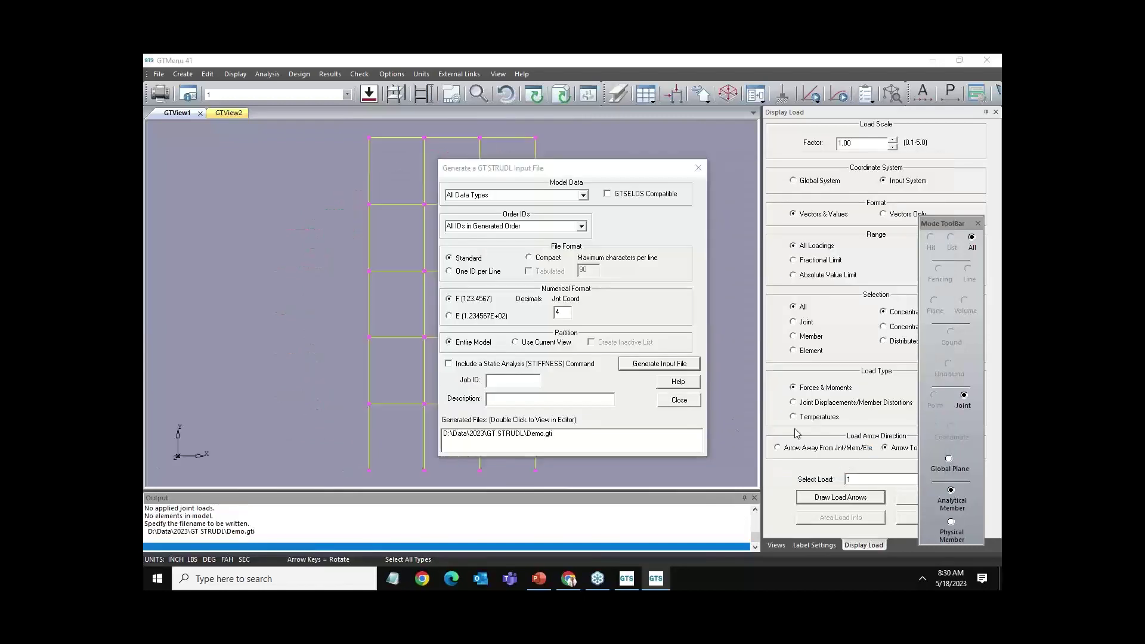
# Open the generated Demo.gti file in Notepad at full size and find its wind load commands.
pyautogui.doubleClick(542, 434)
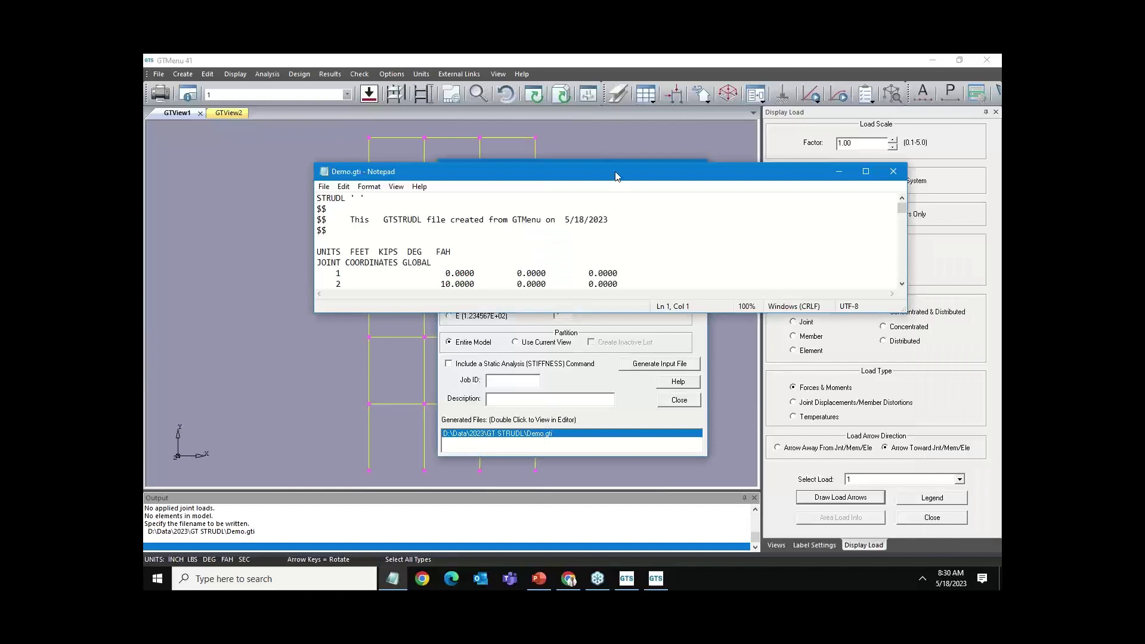
pyautogui.doubleClick(616, 176)
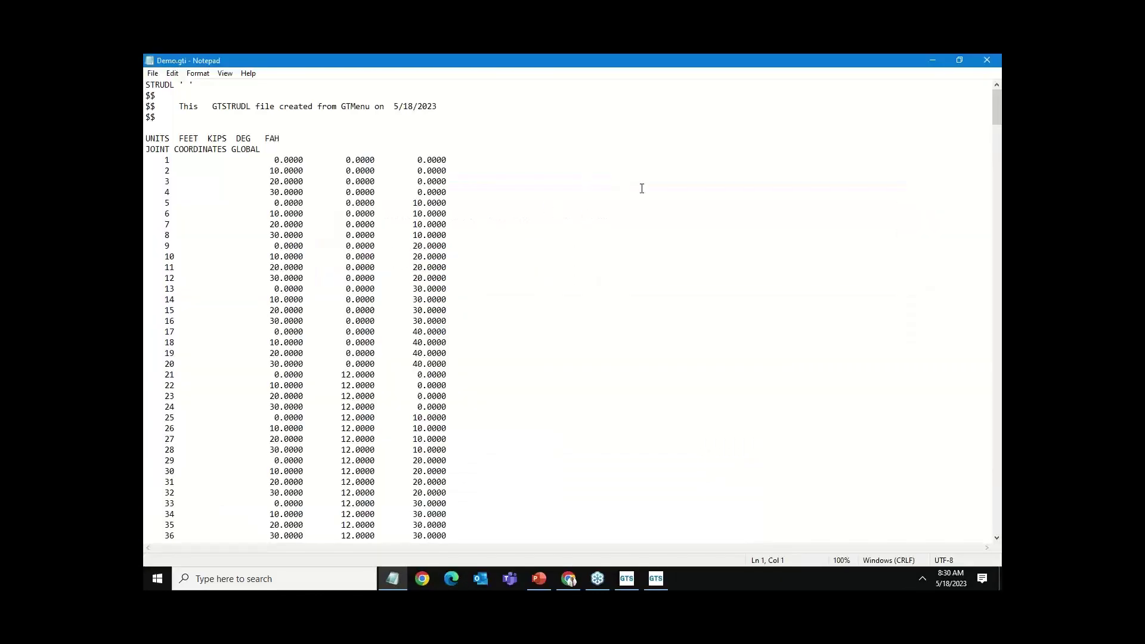
pyautogui.scroll(-20, 643, 188)
pyautogui.scroll(-20, 641, 189)
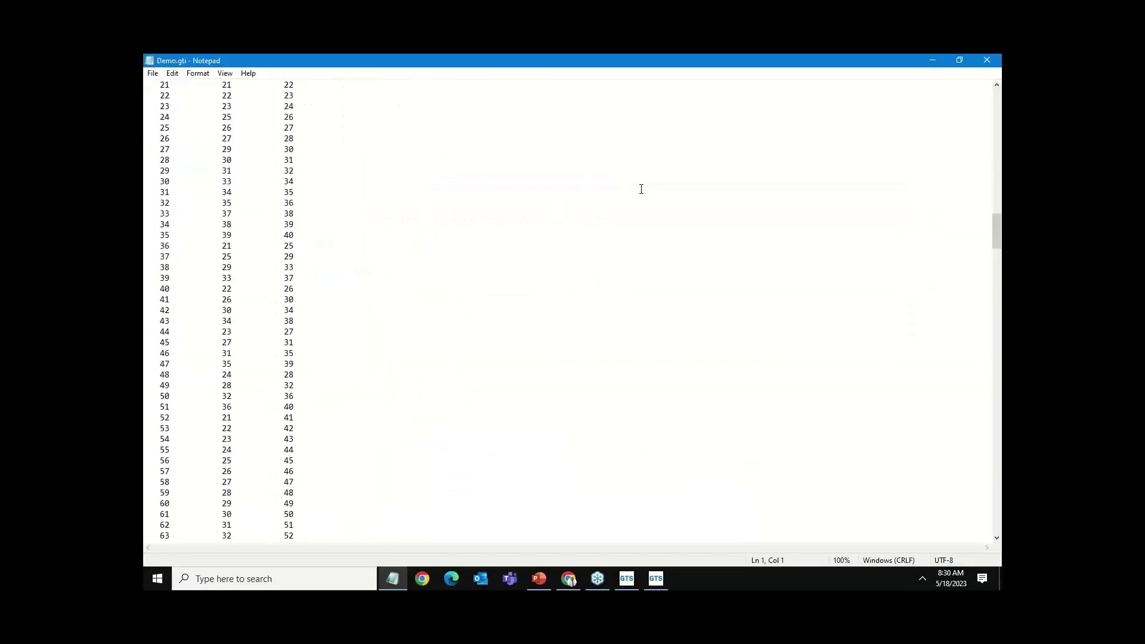
pyautogui.scroll(-20, 641, 189)
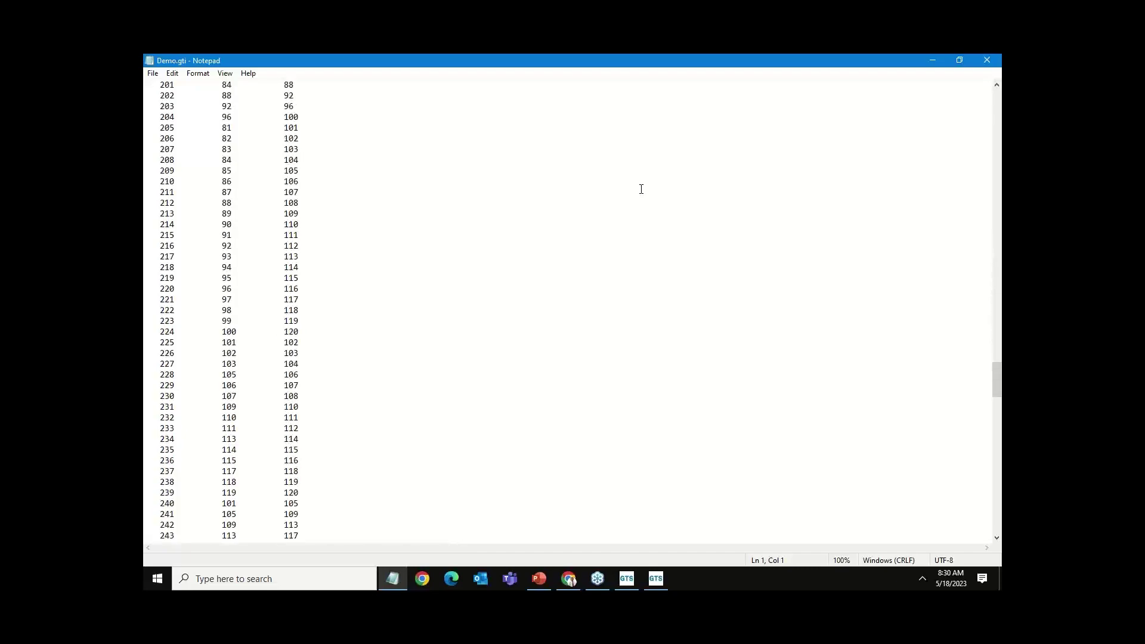
pyautogui.scroll(-10, 641, 189)
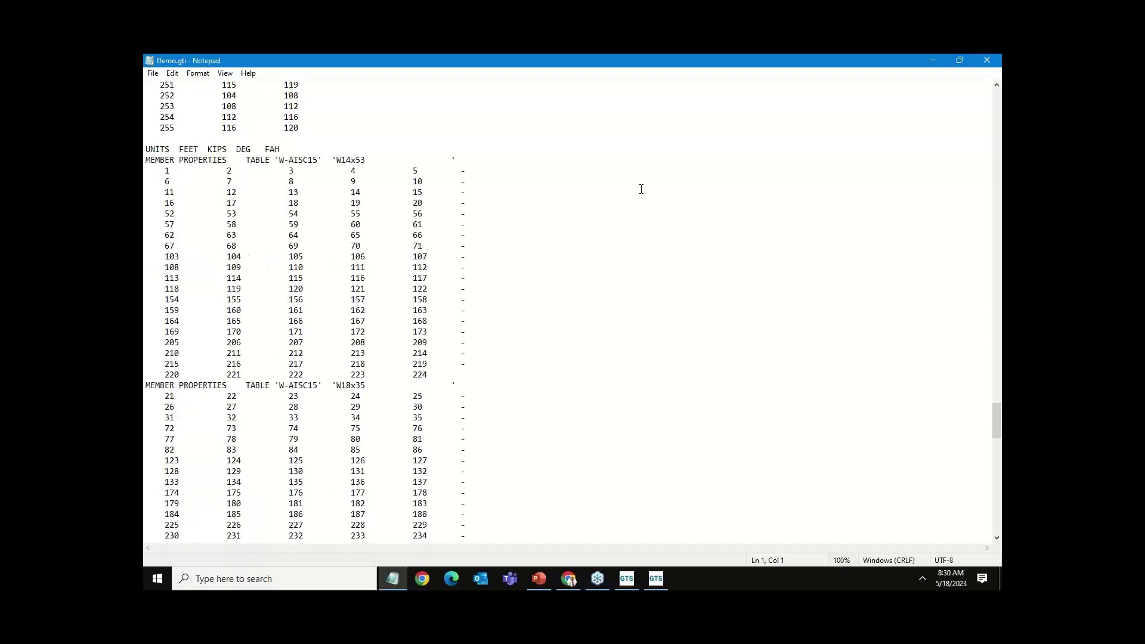
pyautogui.scroll(-20, 641, 189)
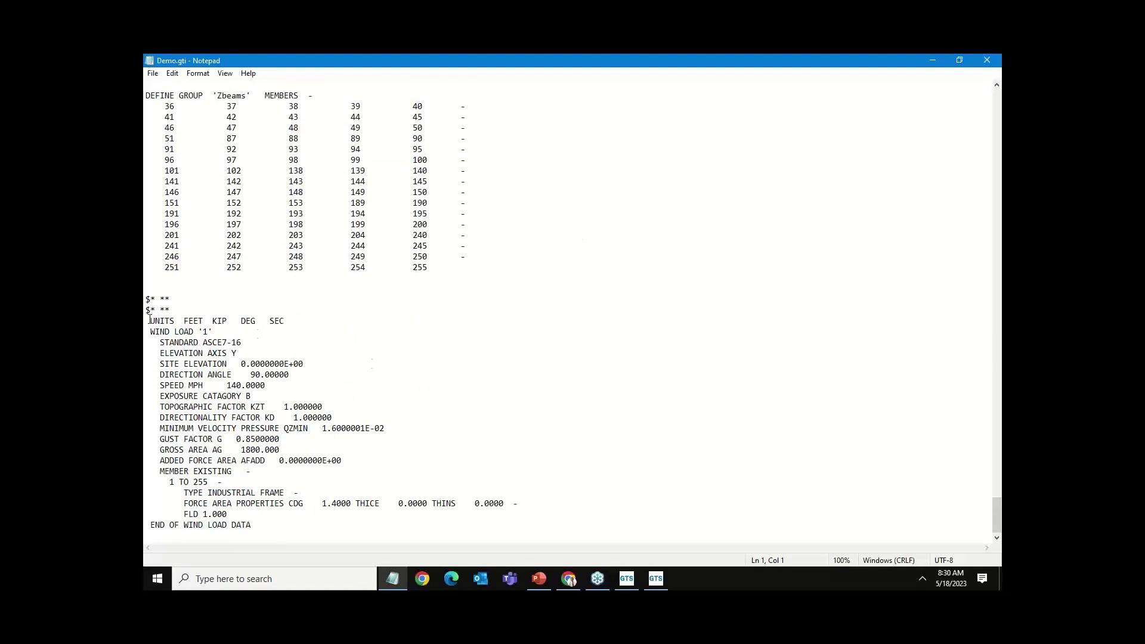
# Examine the WIND LOAD '1' command block at the end of the Demo.gti file.
pyautogui.moveTo(146, 298); pyautogui.dragTo(330, 521)
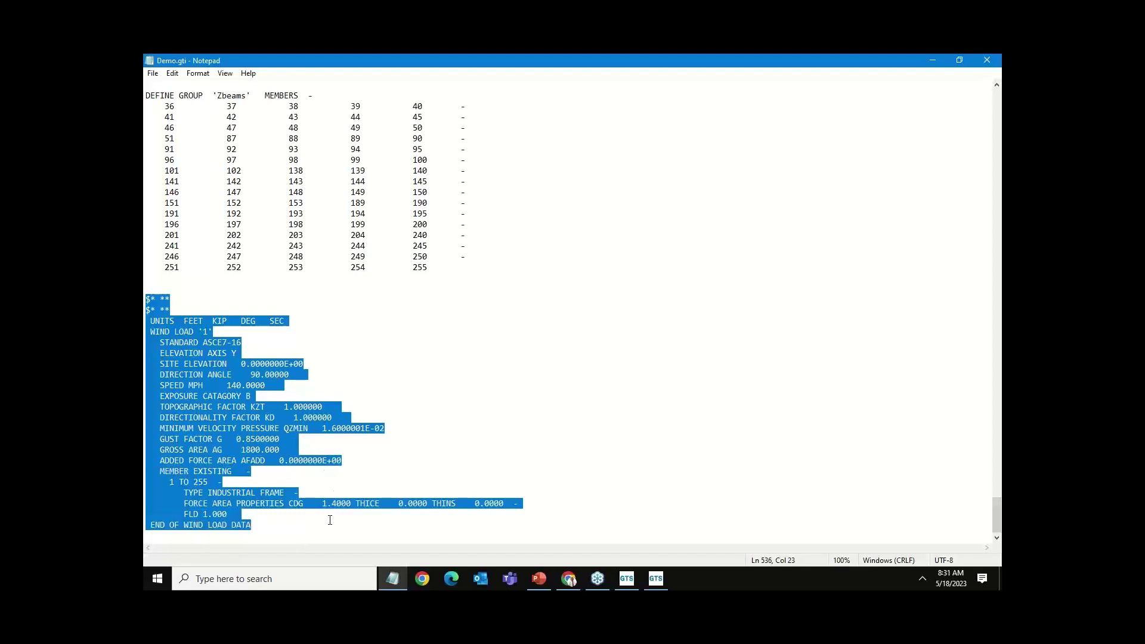
pyautogui.click(329, 520)
pyautogui.moveTo(270, 521); pyautogui.dragTo(147, 300)
pyautogui.click(234, 335)
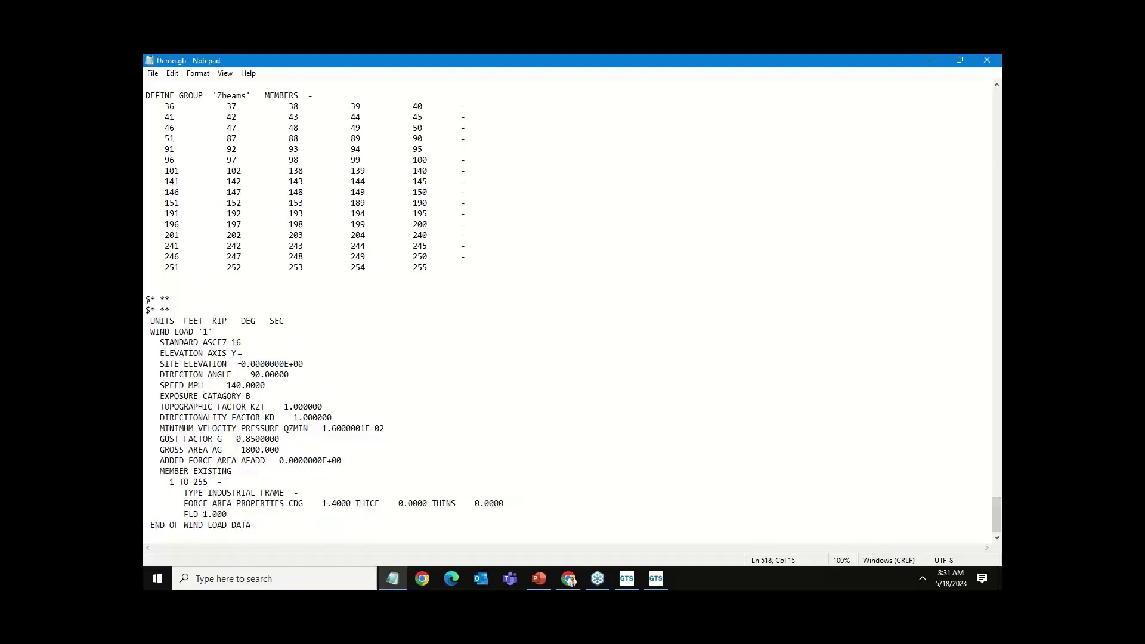
pyautogui.click(244, 342)
pyautogui.moveTo(146, 298); pyautogui.dragTo(261, 530)
pyautogui.click(276, 521)
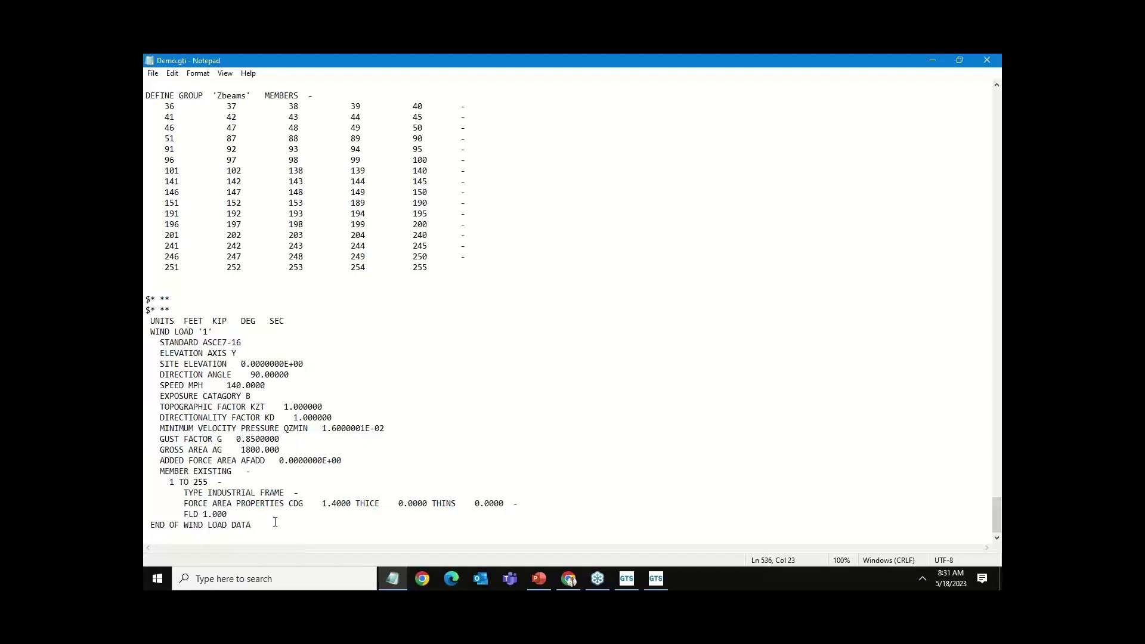